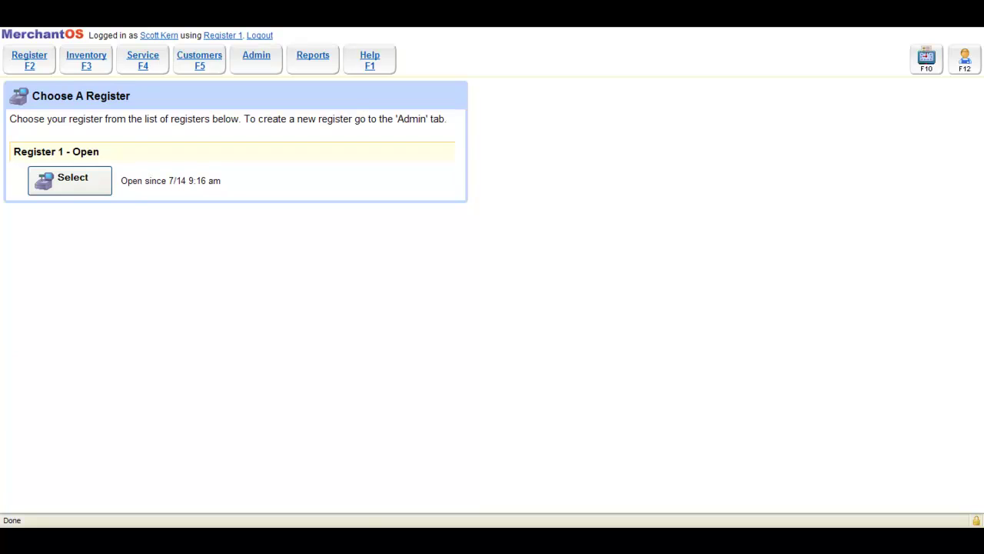
Open the Inventory Counts list from the Inventory (F3) tab, which shows 0 results.
{"action": "left_click", "coordinate": [87, 66]}
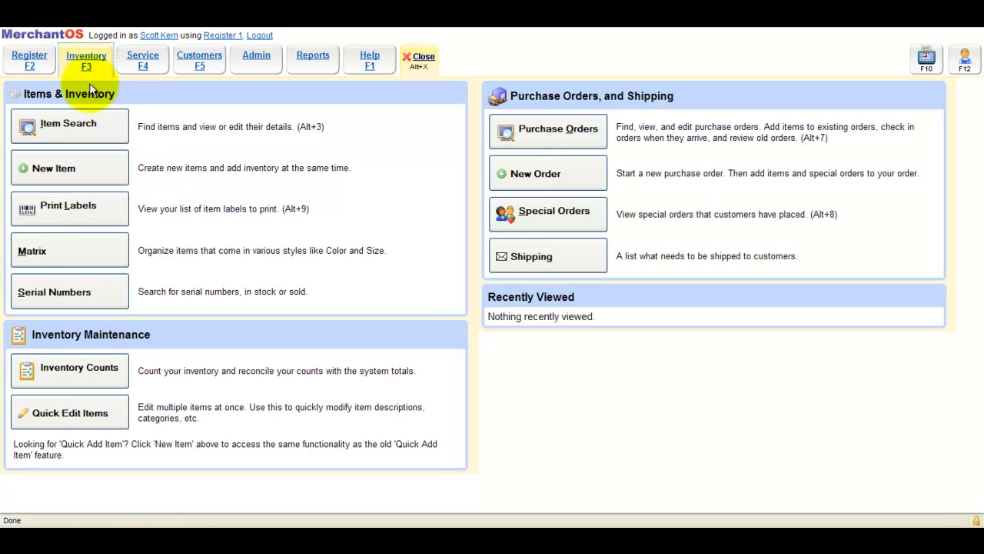
{"action": "left_click", "coordinate": [94, 366]}
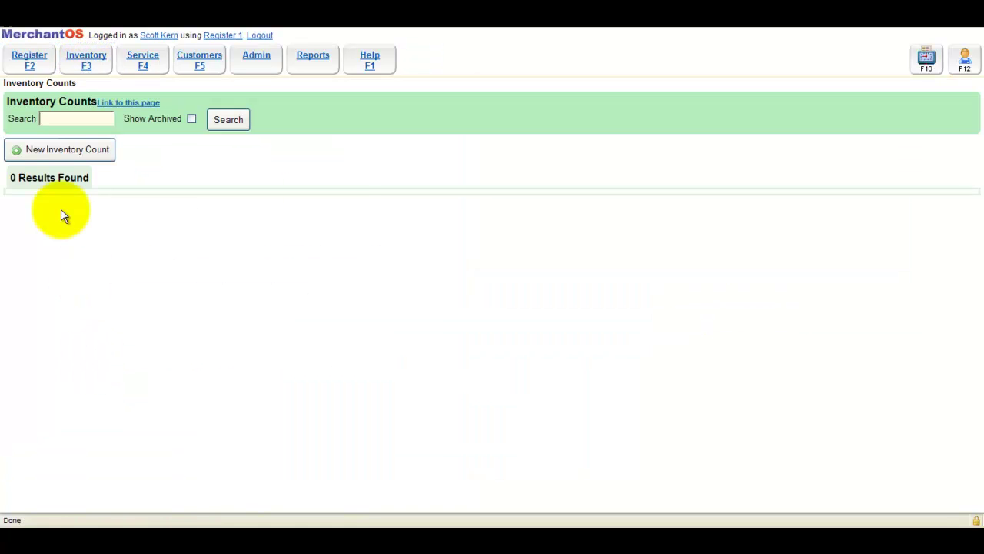
Create and save a new inventory count named 'Test', then reopen it from the counts list.
{"action": "left_click", "coordinate": [55, 149]}
{"action": "left_click", "coordinate": [136, 186]}
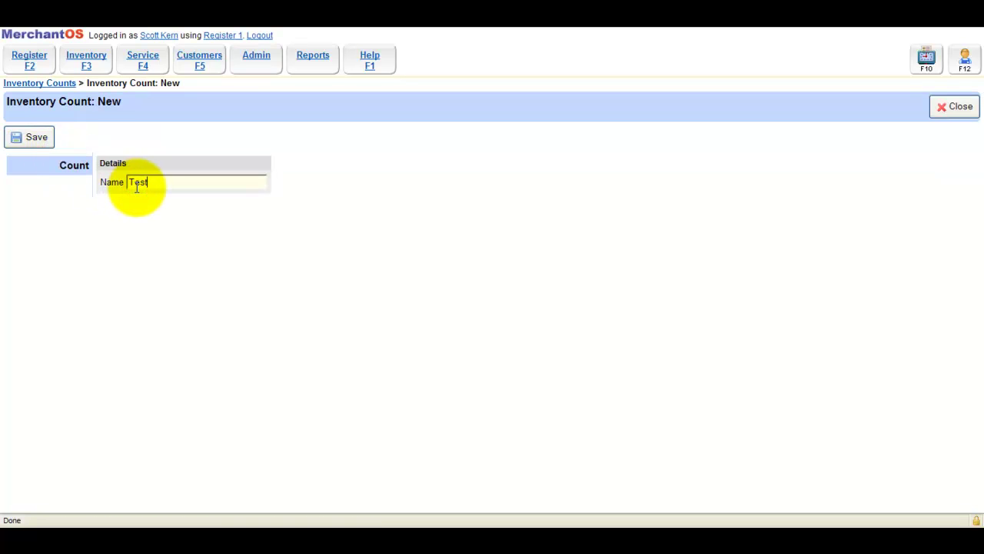
{"action": "left_click", "coordinate": [43, 140]}
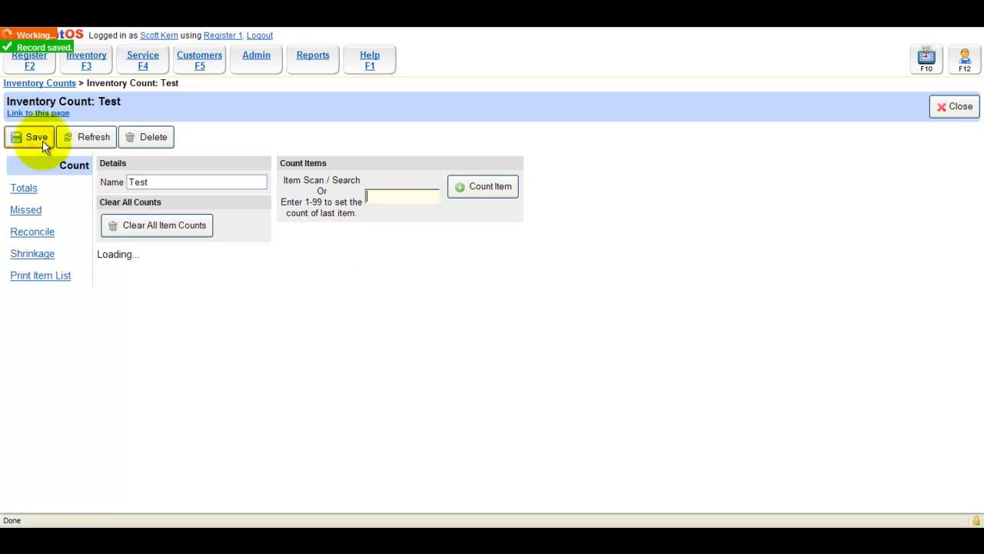
{"action": "left_click", "coordinate": [40, 83]}
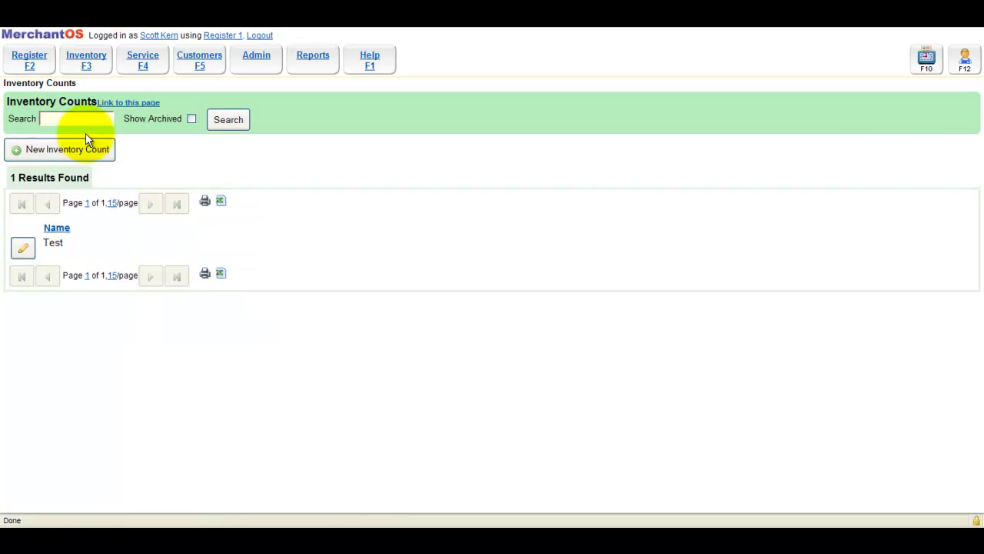
{"action": "left_click", "coordinate": [23, 247]}
Rename the count to 'Test 12-14-10' and save it.
{"action": "left_click", "coordinate": [177, 183]}
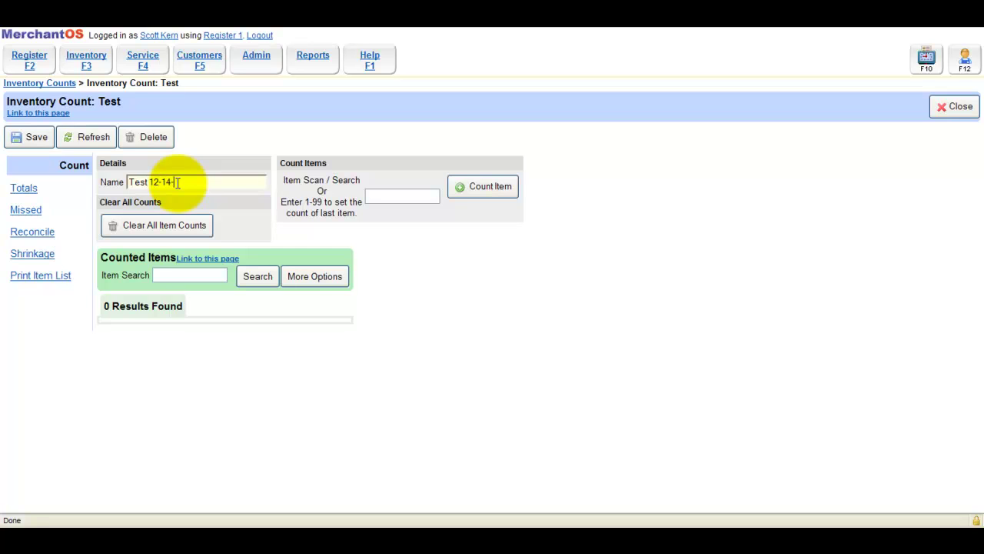
{"action": "type", "text": "12-14-10"}
{"action": "left_click", "coordinate": [28, 137]}
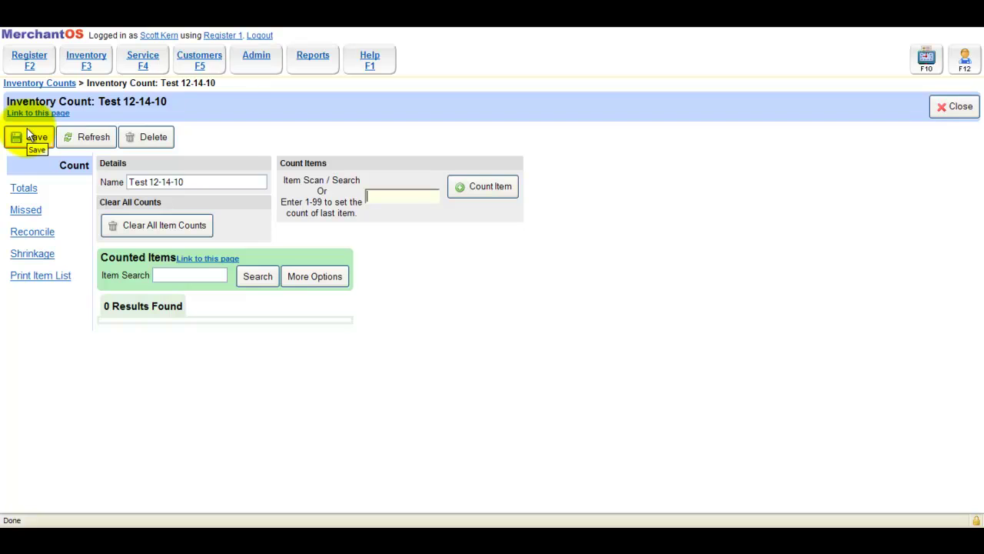
{"action": "left_click", "coordinate": [408, 197]}
Scan item 123 (Test Item) into the count twice.
{"action": "type", "text": "123"}
{"action": "key", "text": "Return"}
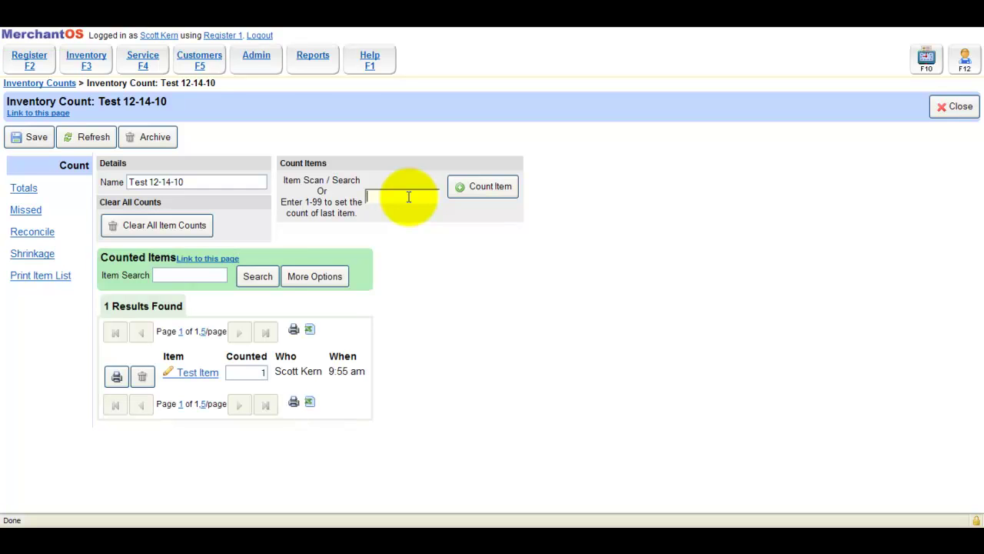
{"action": "left_click_drag", "start_coordinate": [220, 373], "coordinate": [178, 379]}
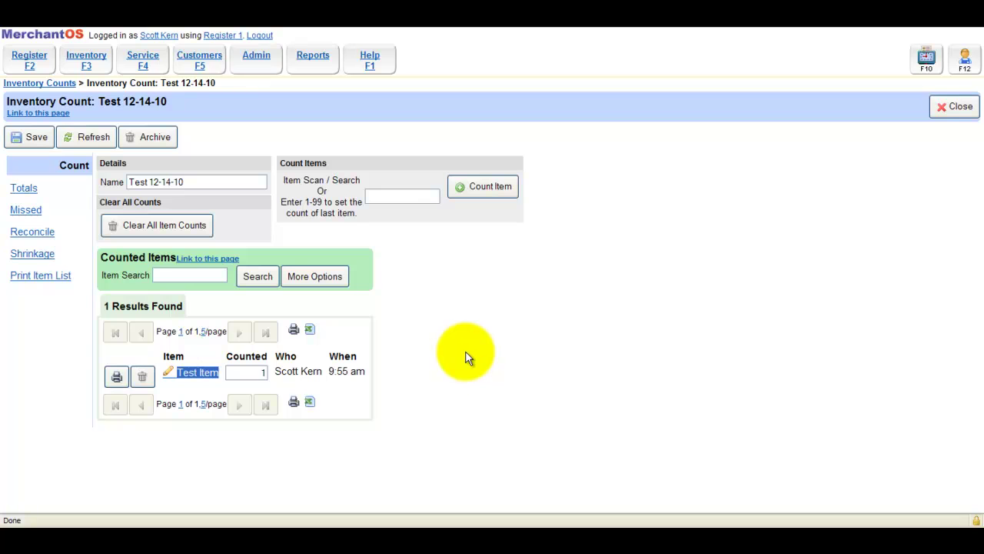
{"action": "left_click", "coordinate": [392, 197]}
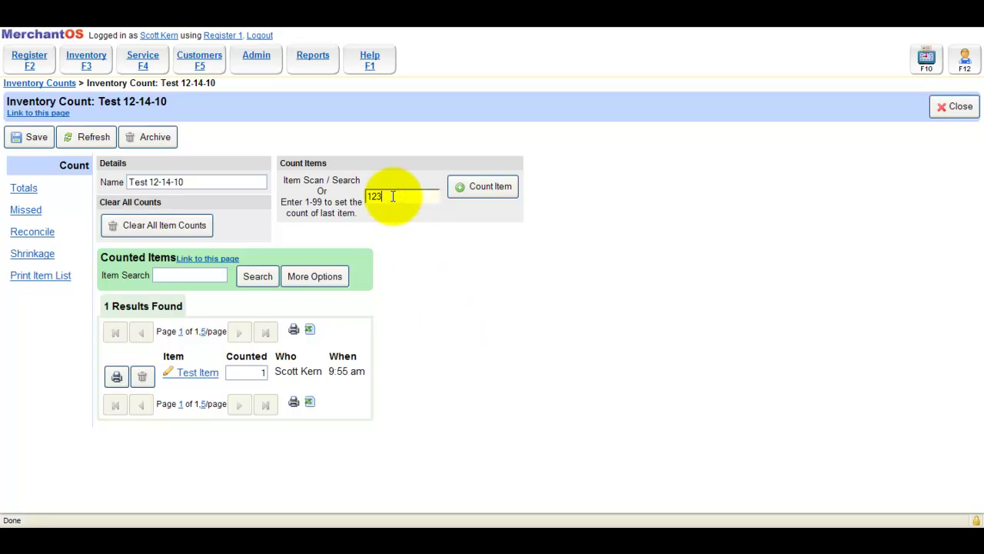
{"action": "type", "text": "123"}
{"action": "key", "text": "Return"}
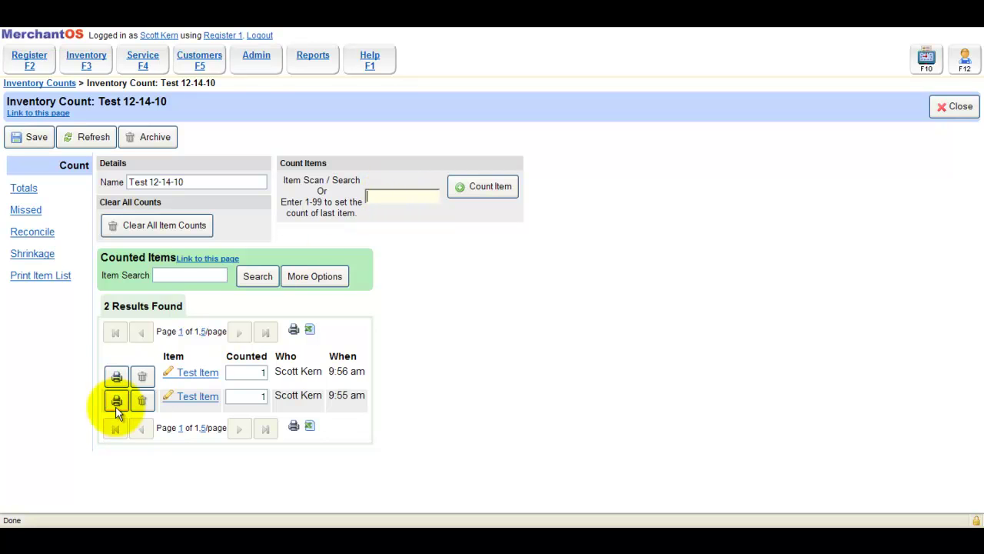
Delete the duplicate Test Item row and set its counted quantity to 2.
{"action": "left_click", "coordinate": [146, 405]}
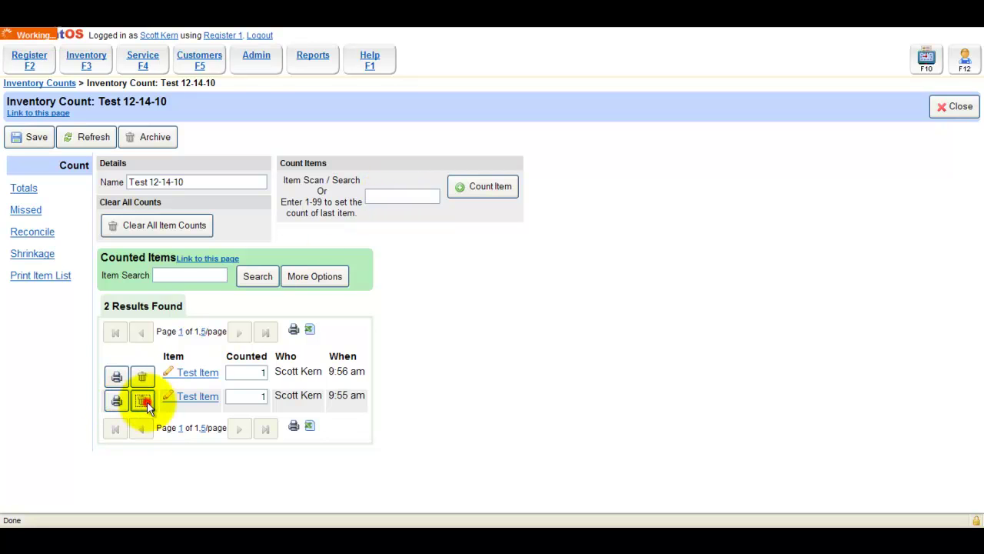
{"action": "left_click", "coordinate": [256, 372]}
{"action": "type", "text": "2"}
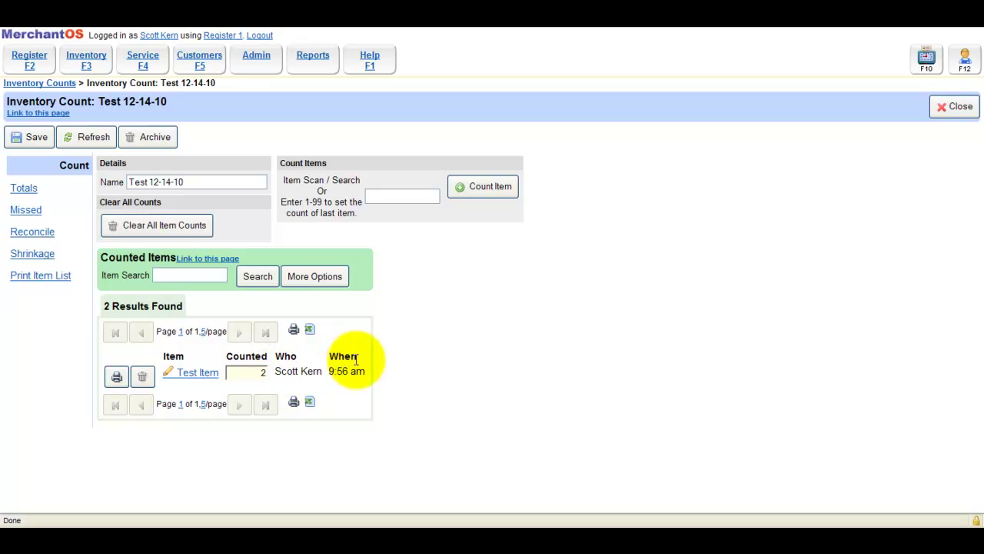
{"action": "left_click", "coordinate": [420, 360]}
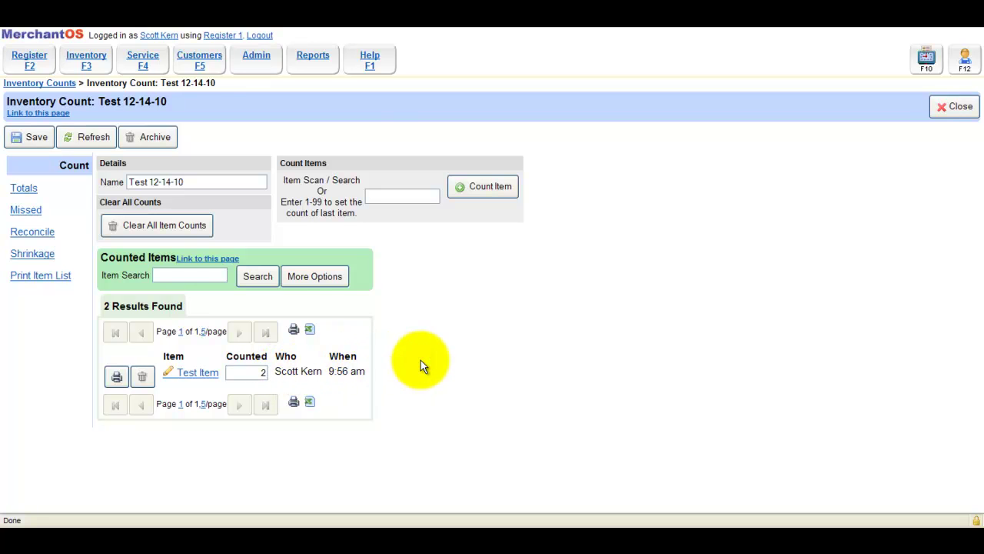
Check Test Item in the count's Totals view, then show the Missed Items list.
{"action": "left_click", "coordinate": [24, 189]}
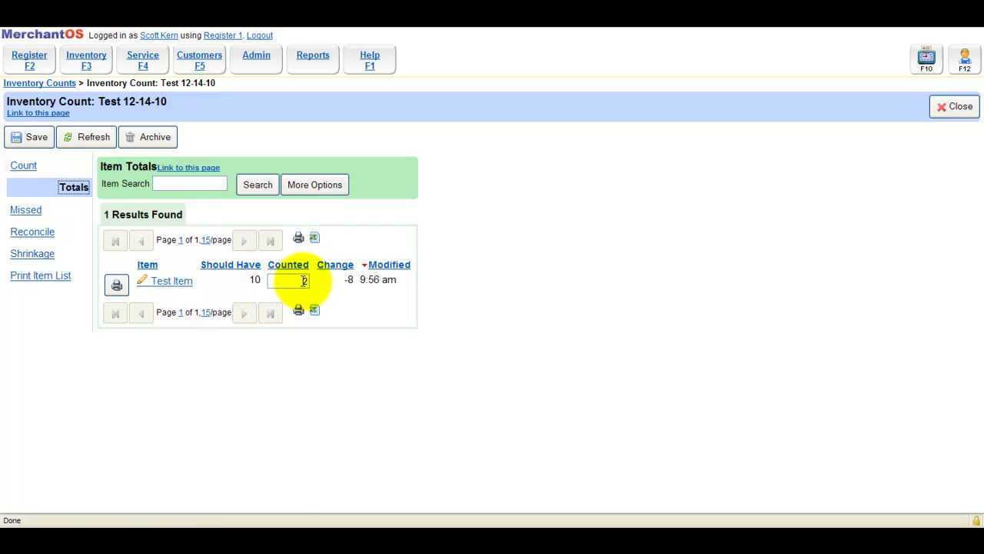
{"action": "left_click", "coordinate": [24, 166]}
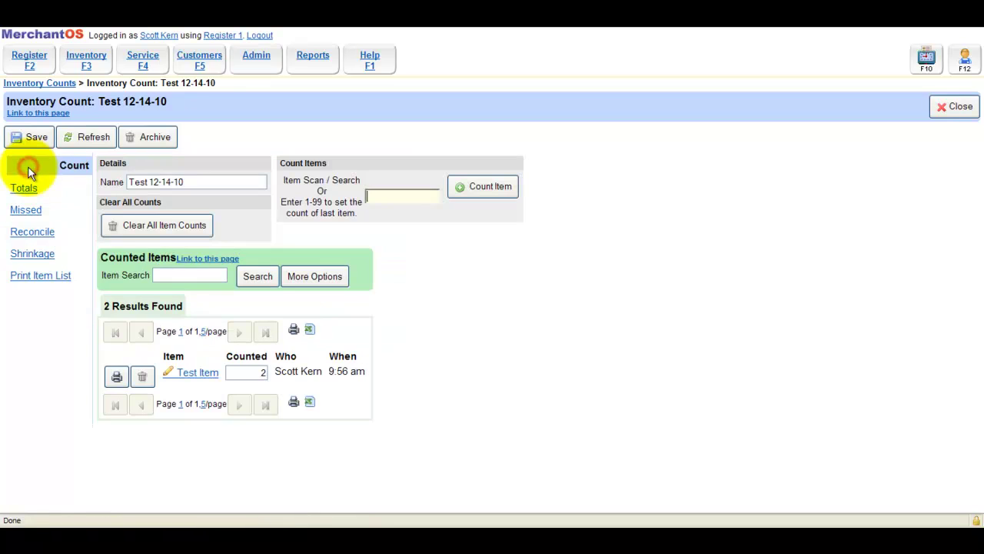
{"action": "left_click", "coordinate": [24, 189]}
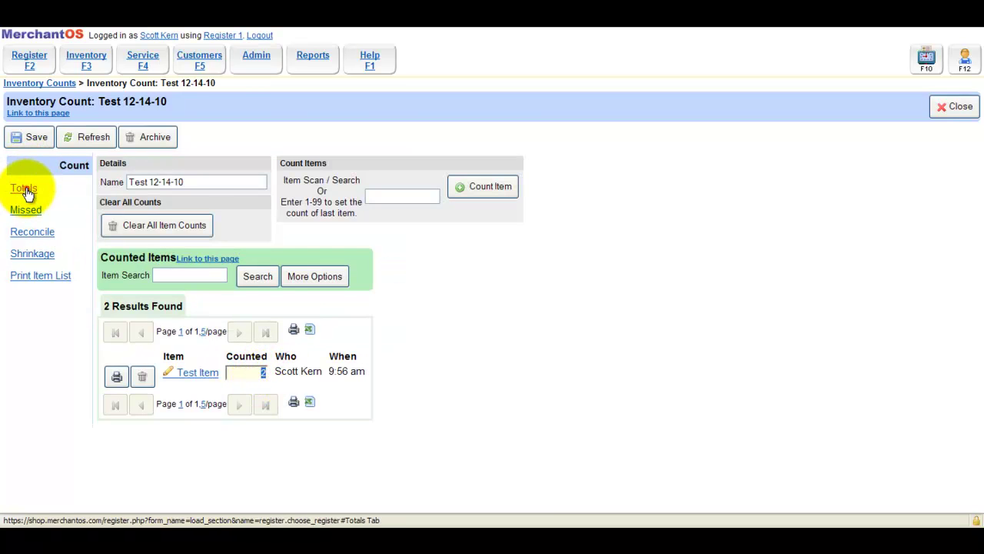
{"action": "left_click", "coordinate": [300, 281]}
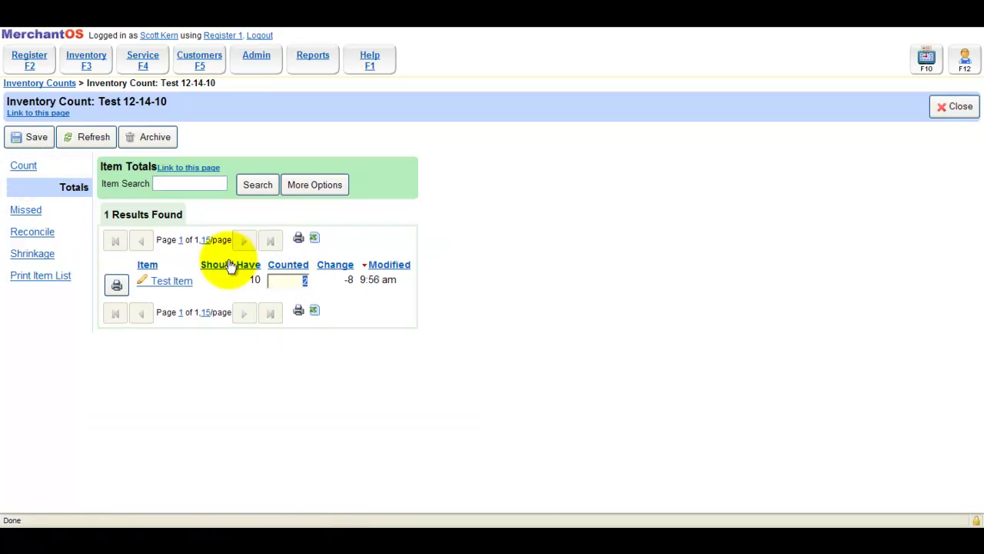
{"action": "left_click", "coordinate": [35, 212]}
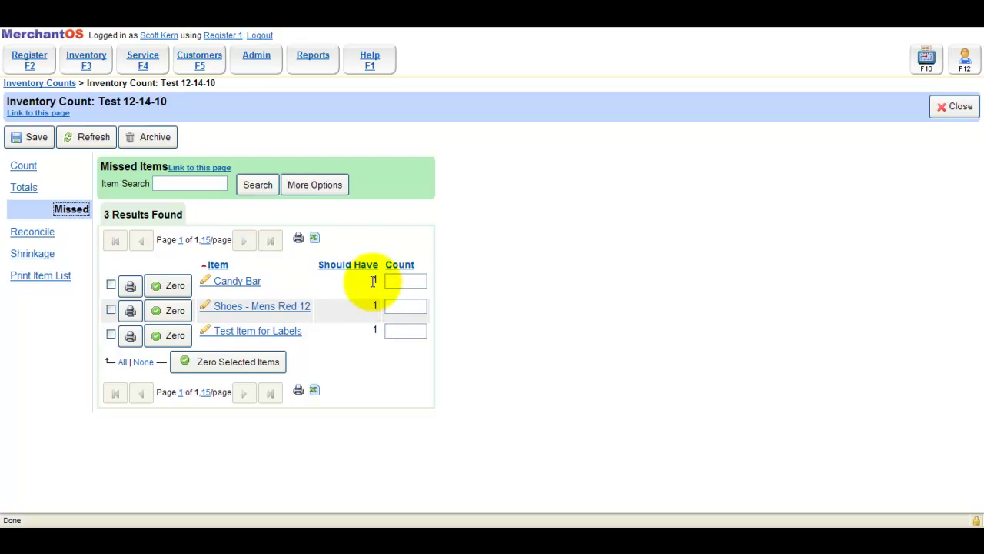
Zero the counts for Candy Bar, Shoes - Mens Red 12 and Test Item for Labels, then view Totals.
{"action": "left_click", "coordinate": [17, 166]}
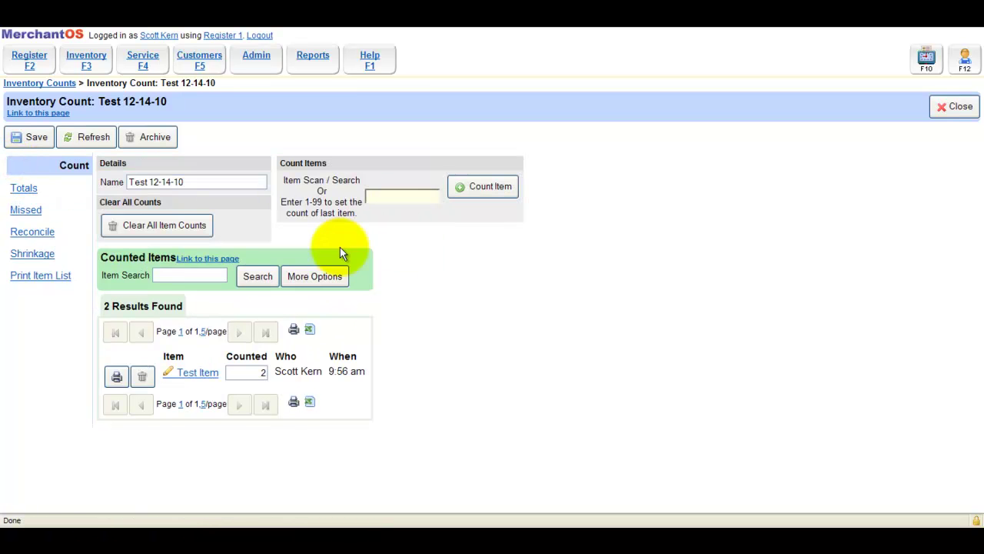
{"action": "left_click", "coordinate": [24, 210]}
{"action": "left_click", "coordinate": [410, 281]}
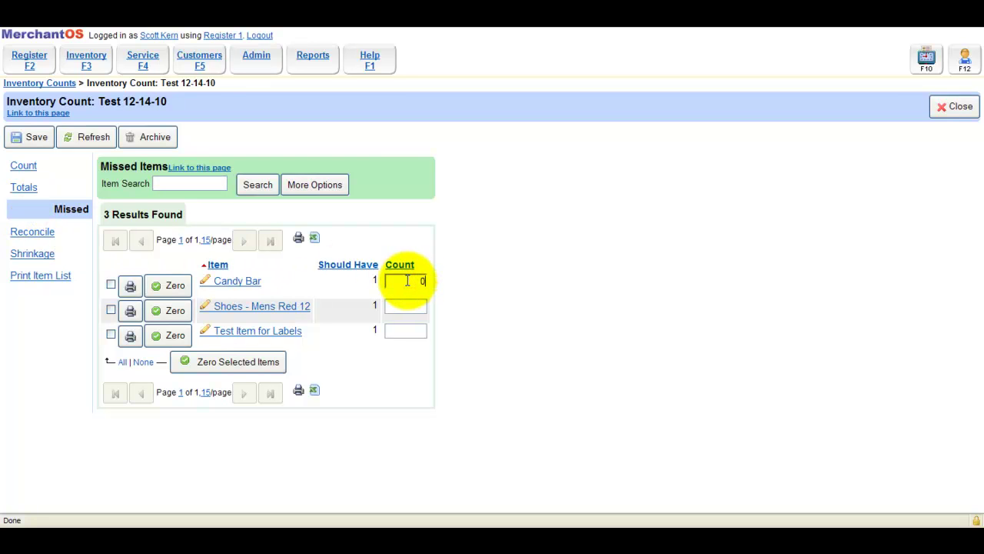
{"action": "type", "text": "0"}
{"action": "left_click", "coordinate": [415, 307]}
{"action": "left_click", "coordinate": [411, 279]}
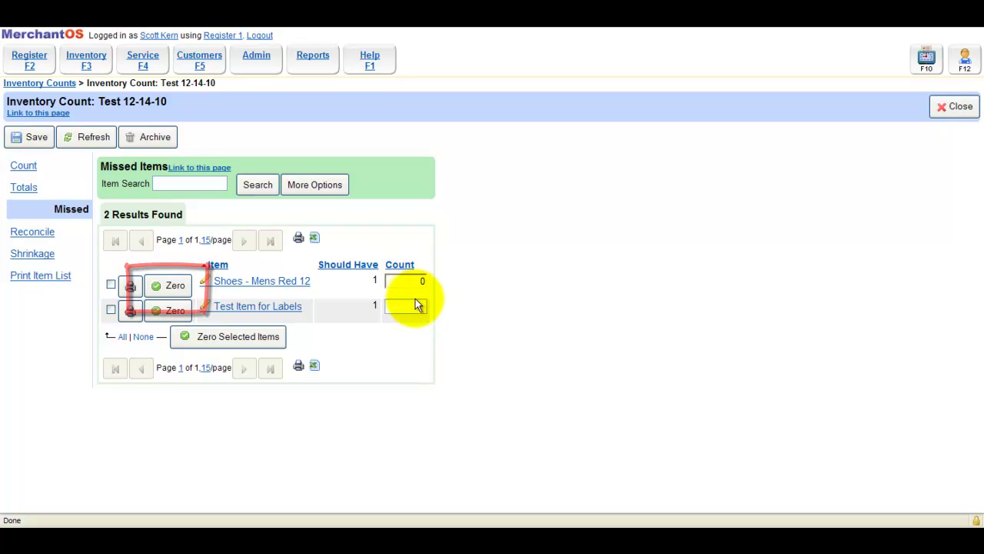
{"action": "left_click", "coordinate": [415, 304]}
{"action": "left_click", "coordinate": [399, 281]}
{"action": "left_click", "coordinate": [445, 353]}
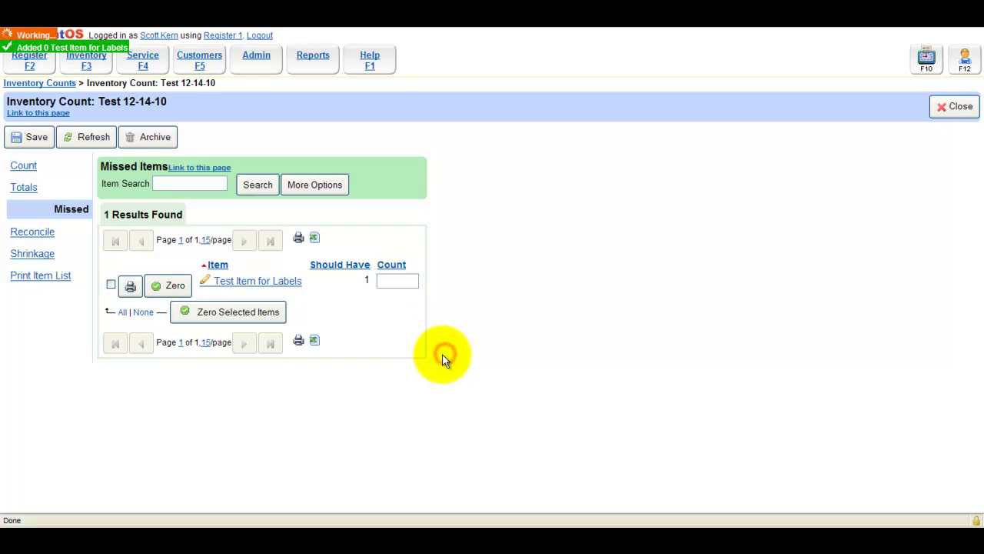
{"action": "left_click", "coordinate": [27, 188]}
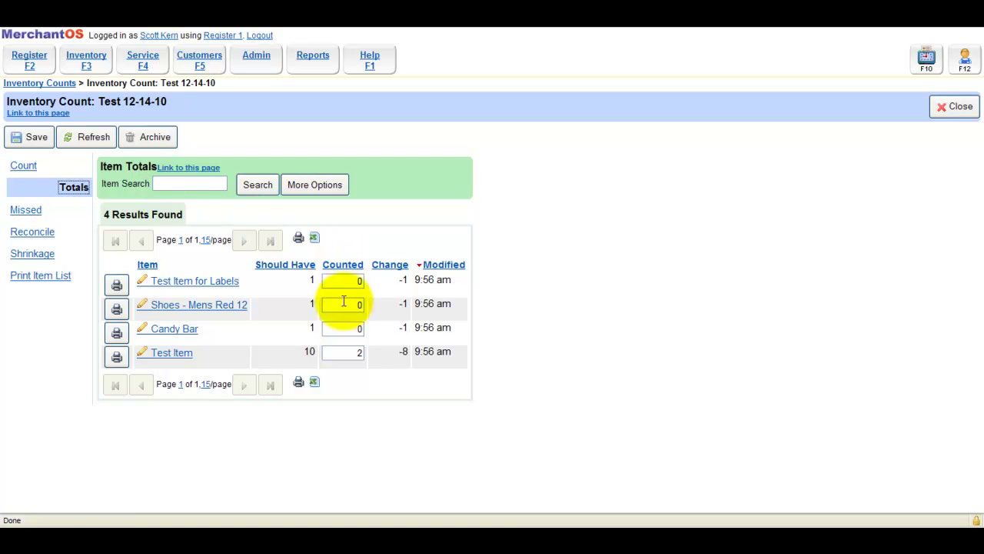
Review missed items and pending reconcile changes, cancel reconciling, then view the empty Shrinkage results.
{"action": "left_click", "coordinate": [27, 211]}
{"action": "left_click", "coordinate": [31, 230]}
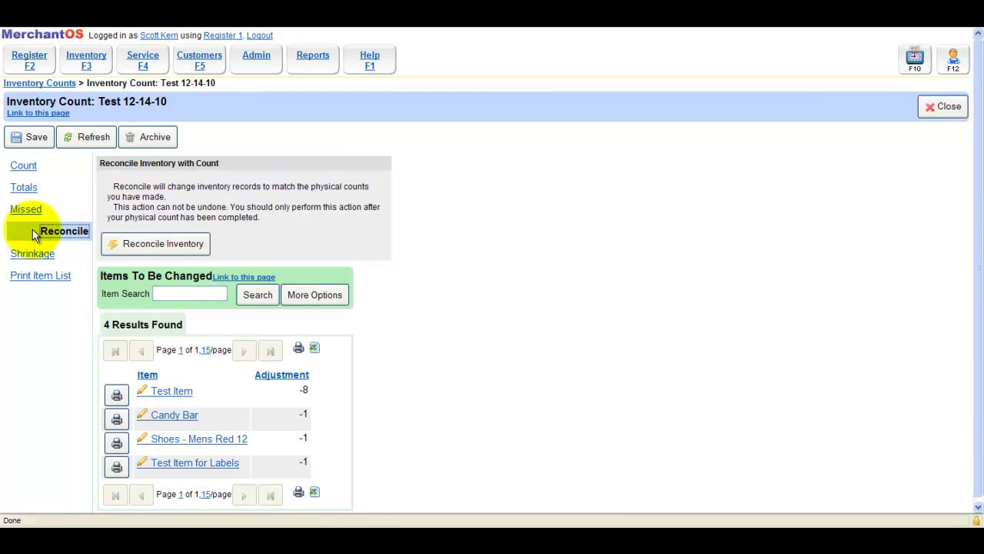
{"action": "left_click", "coordinate": [170, 244]}
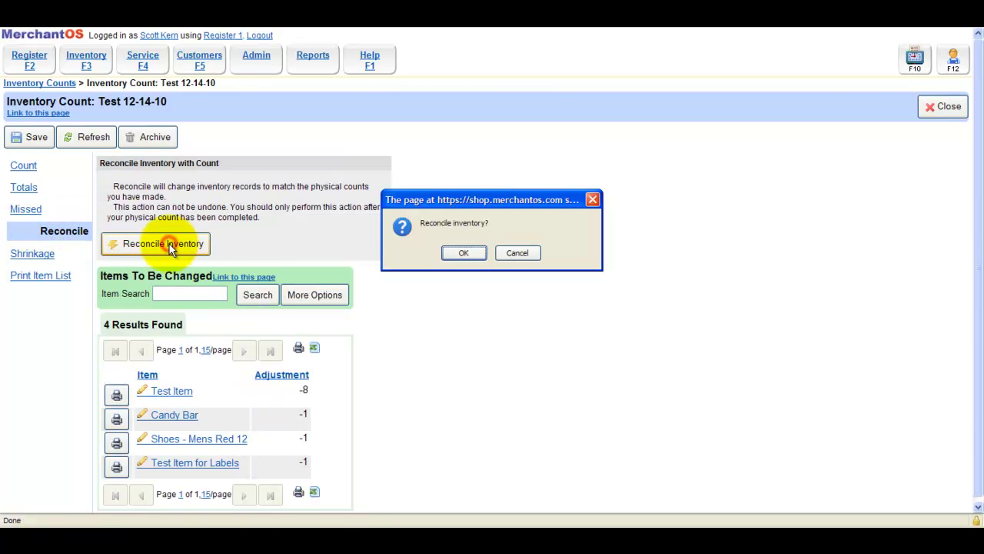
{"action": "left_click", "coordinate": [512, 254]}
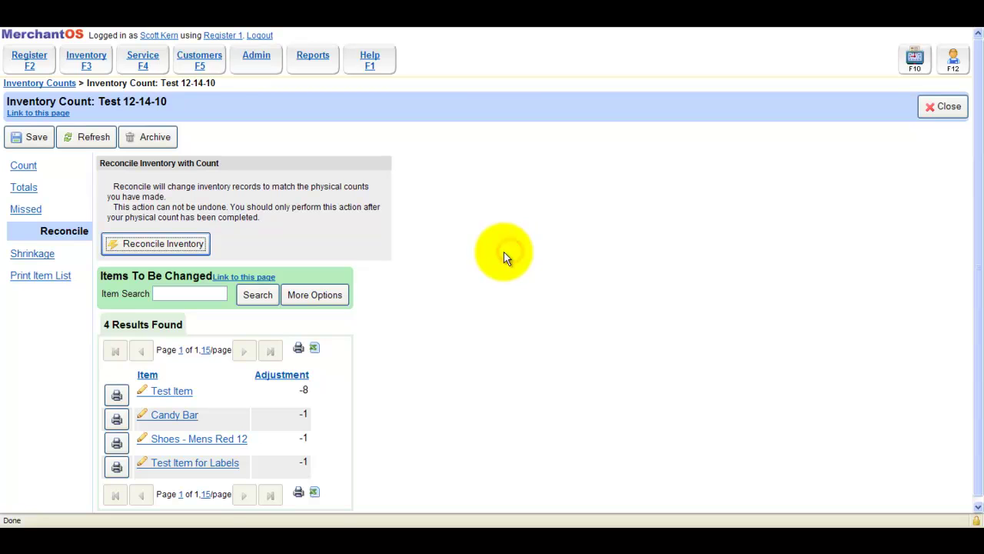
{"action": "left_click", "coordinate": [25, 256]}
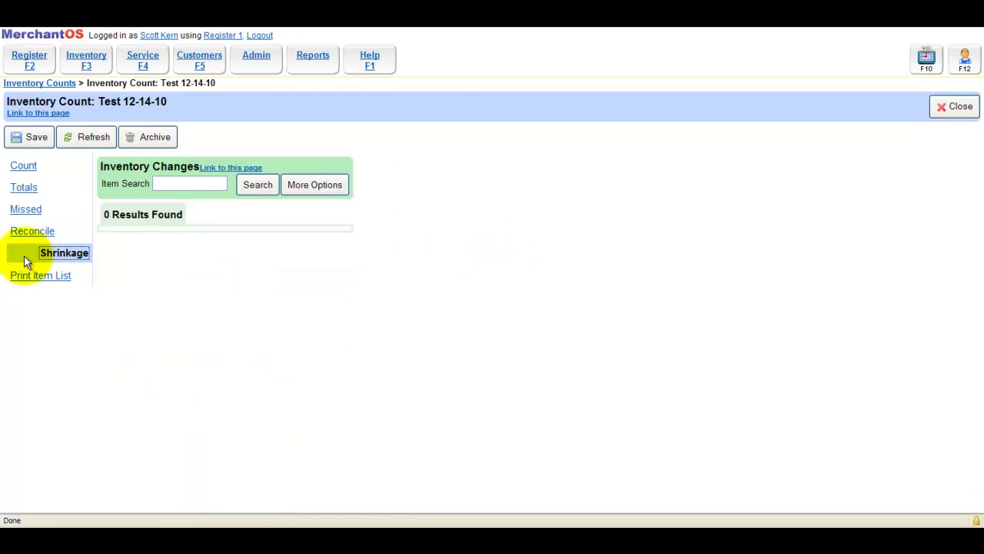
Generate the printable item list sorted by category and close its window.
{"action": "left_click", "coordinate": [25, 277]}
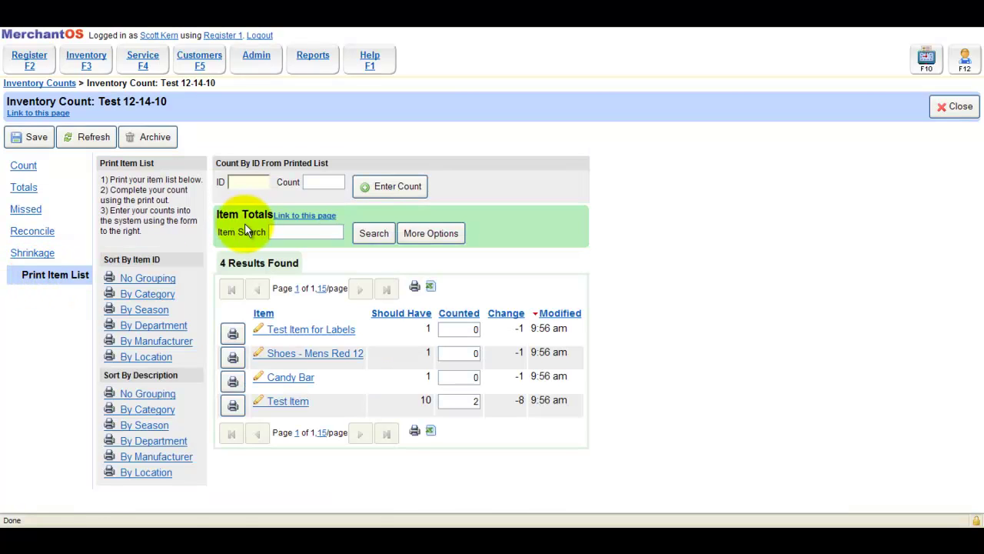
{"action": "left_click", "coordinate": [154, 294]}
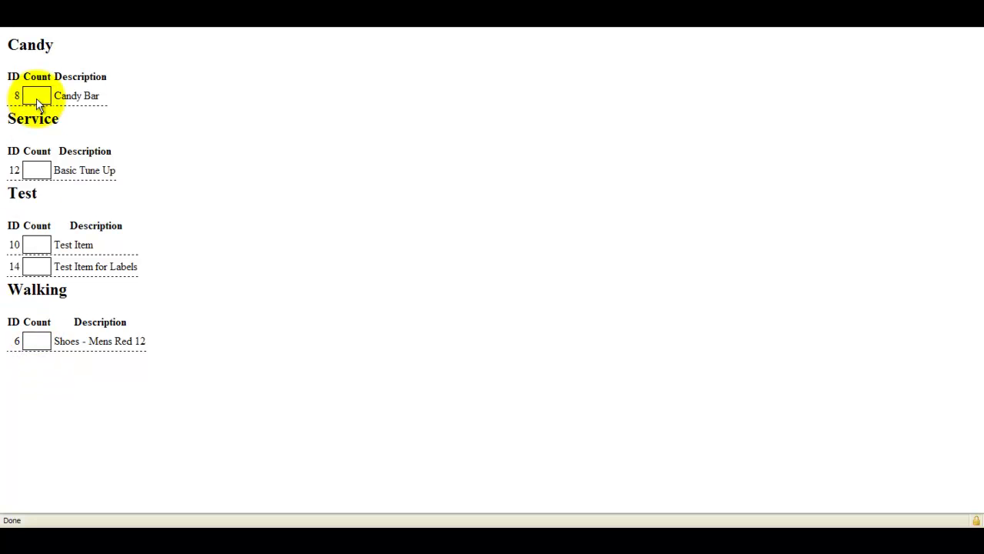
{"action": "left_click", "coordinate": [844, 25]}
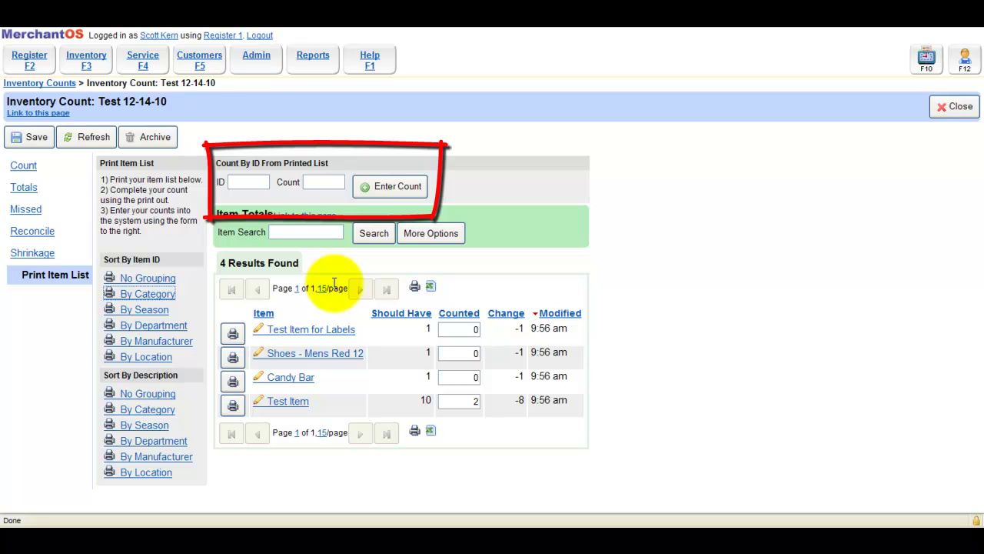
Delete Test Item's counted row and print the item list grouped by category.
{"action": "left_click", "coordinate": [21, 165]}
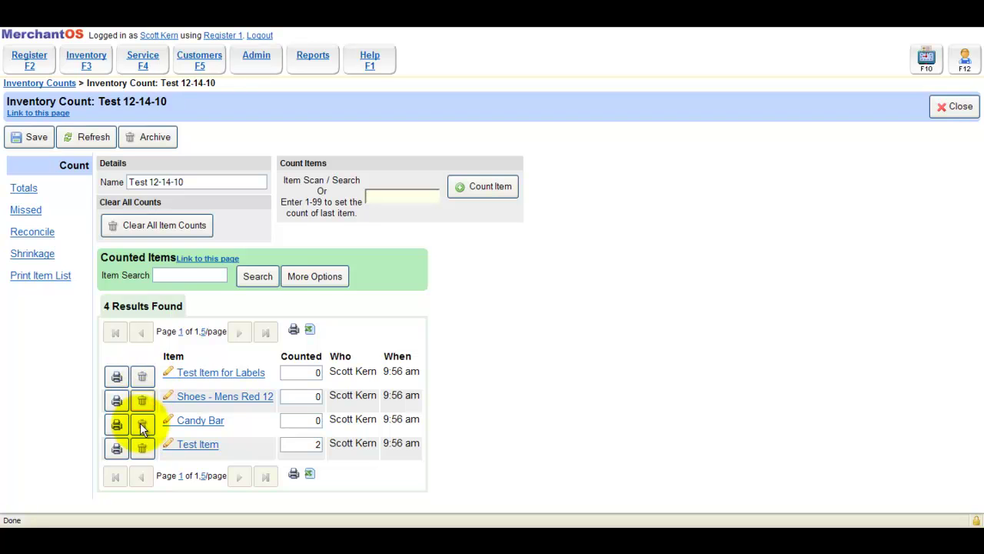
{"action": "left_click", "coordinate": [142, 448]}
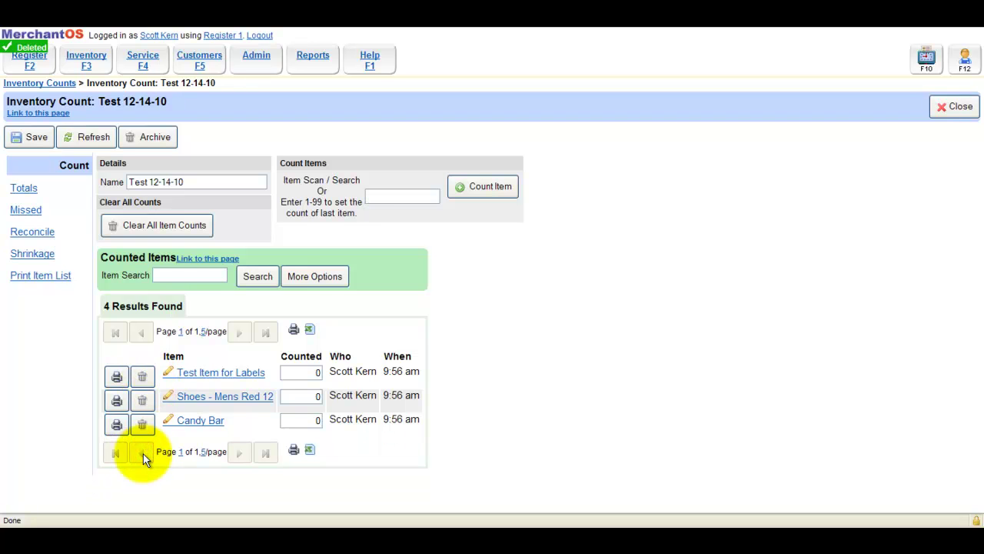
{"action": "left_click", "coordinate": [44, 277]}
{"action": "left_click", "coordinate": [136, 294]}
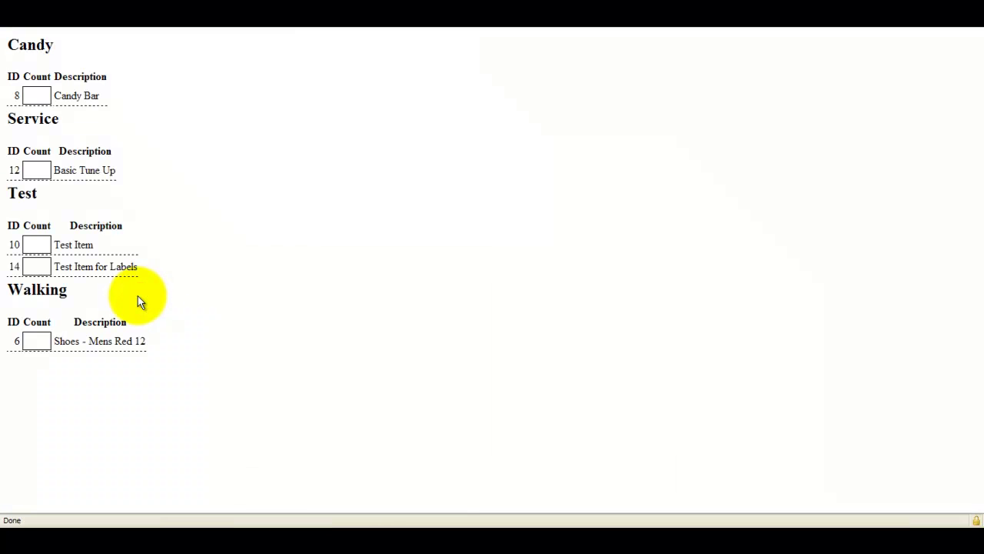
Enter a count of 2 for item ID 10 using Count By ID.
{"action": "double_click", "coordinate": [14, 244]}
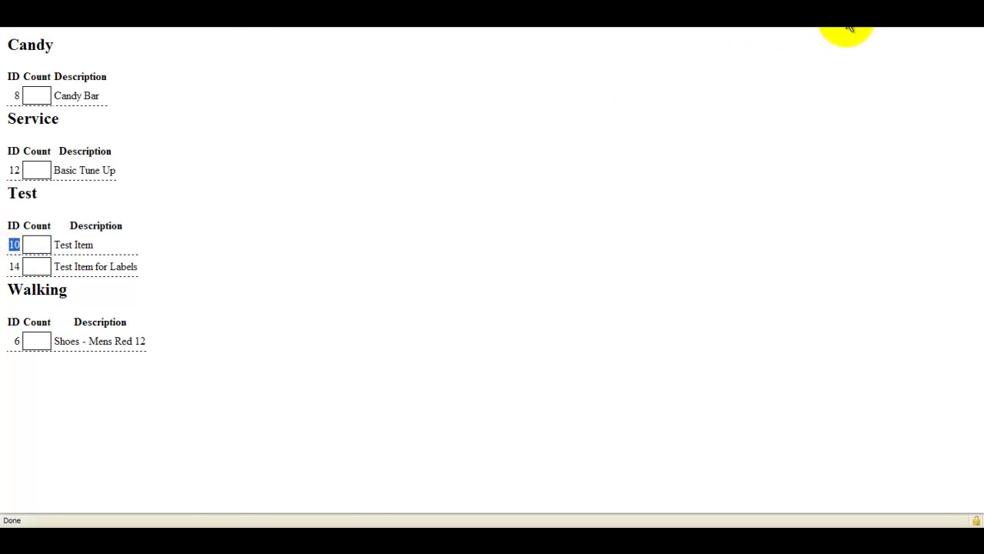
{"action": "left_click", "coordinate": [848, 26]}
{"action": "left_click", "coordinate": [229, 182]}
{"action": "type", "text": "10"}
{"action": "left_click", "coordinate": [326, 182]}
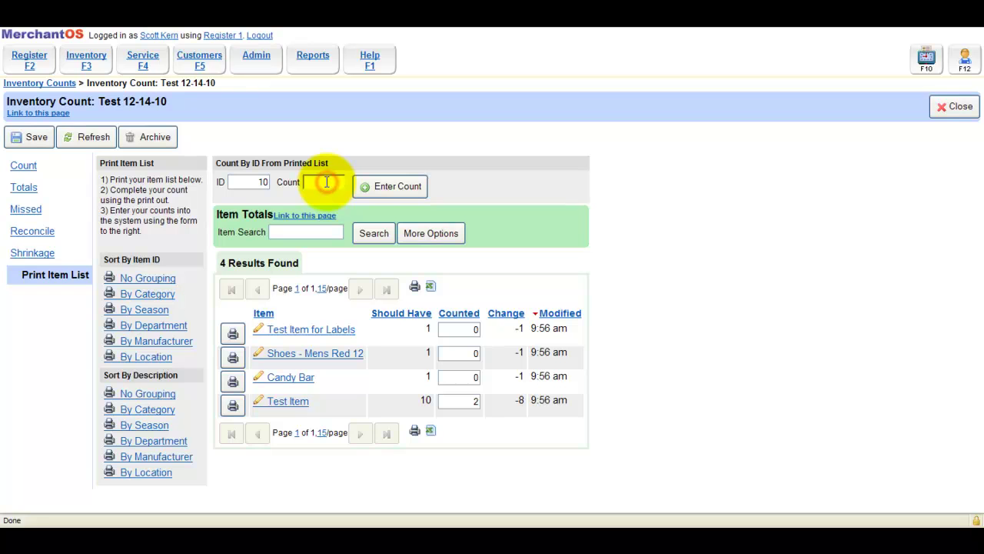
{"action": "left_click", "coordinate": [368, 188]}
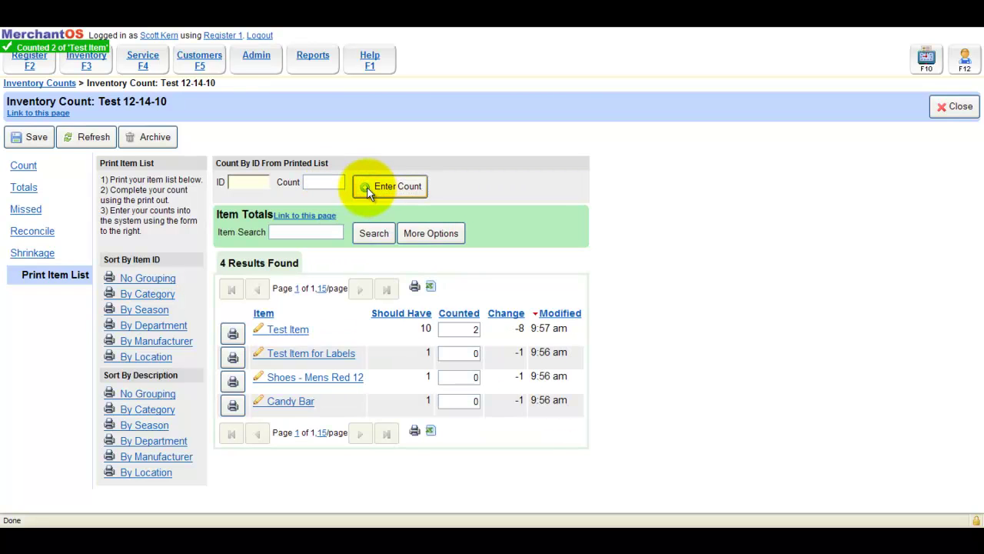
Reconcile inventory for all four items, confirm with OK, and return to the Inventory home.
{"action": "left_click", "coordinate": [39, 233]}
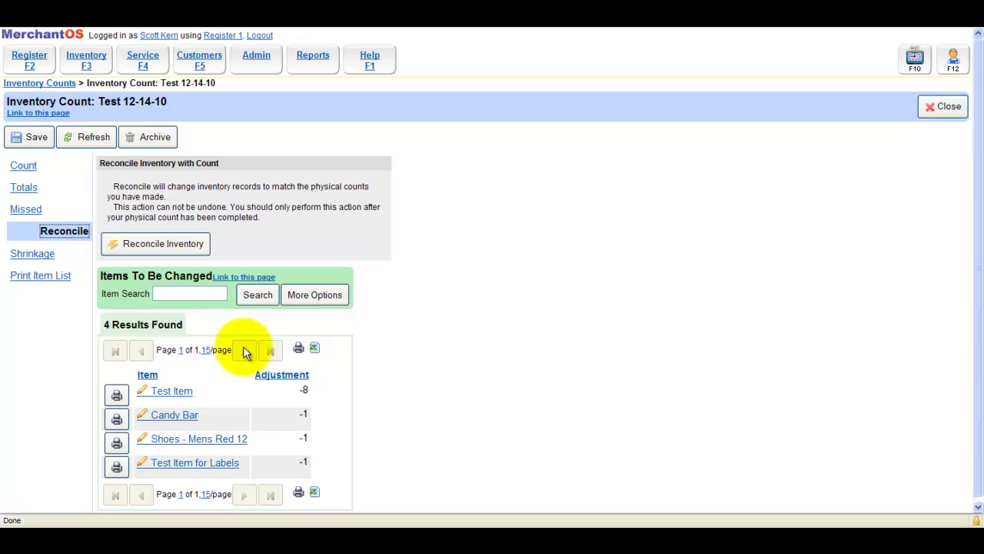
{"action": "left_click", "coordinate": [198, 249]}
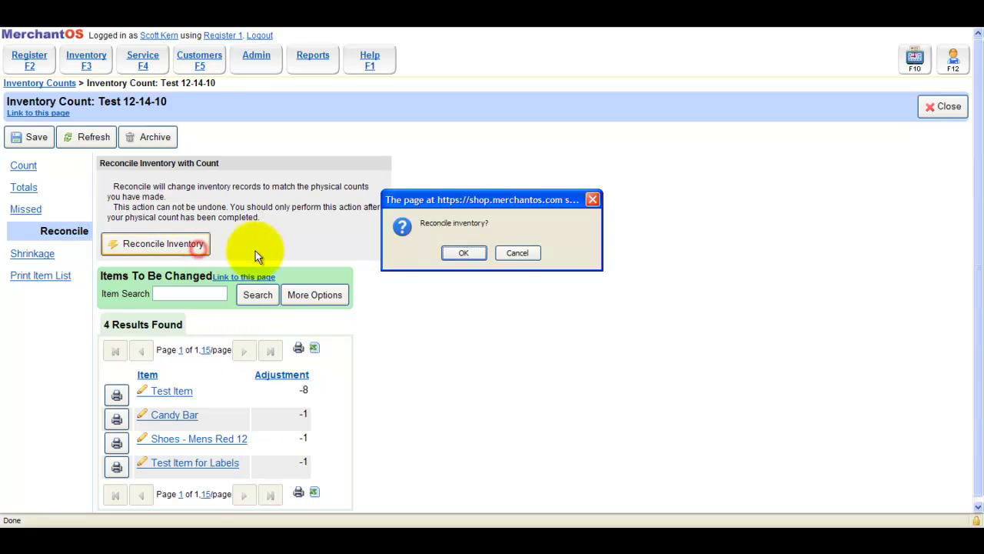
{"action": "left_click", "coordinate": [464, 252]}
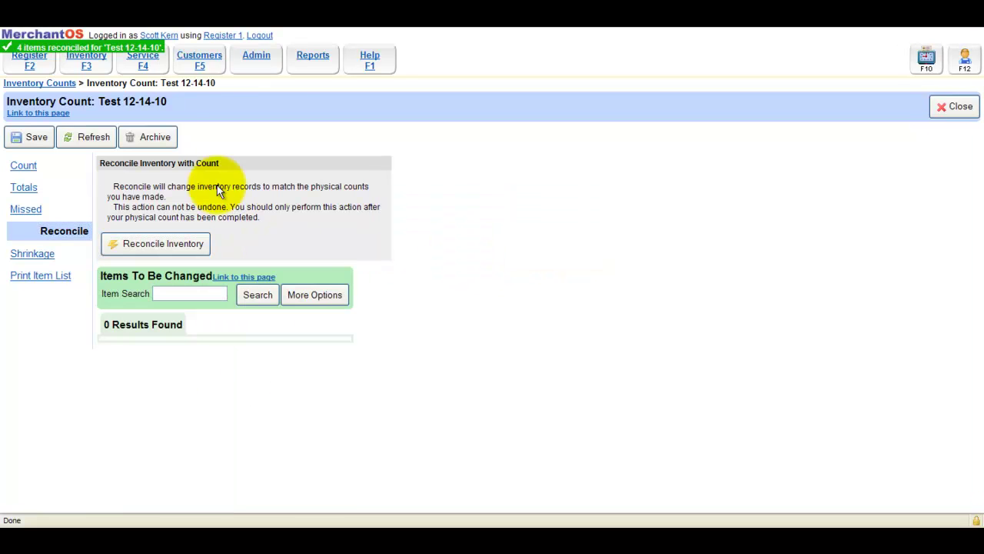
{"action": "left_click", "coordinate": [91, 58]}
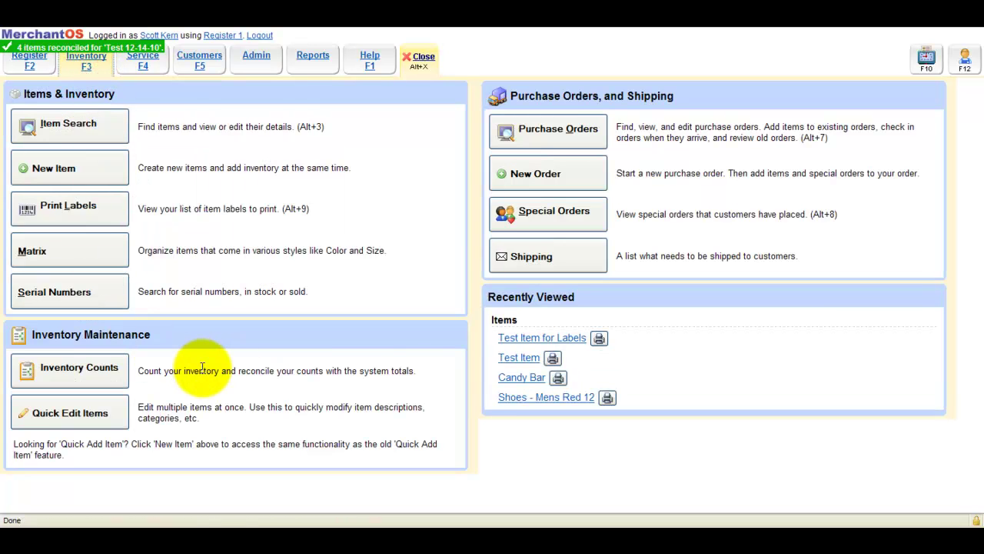
Check Test Item's stock of 2, then view Test 12-14-10's shrinkage: Test Item -8, $-40.00 total.
{"action": "left_click", "coordinate": [524, 357]}
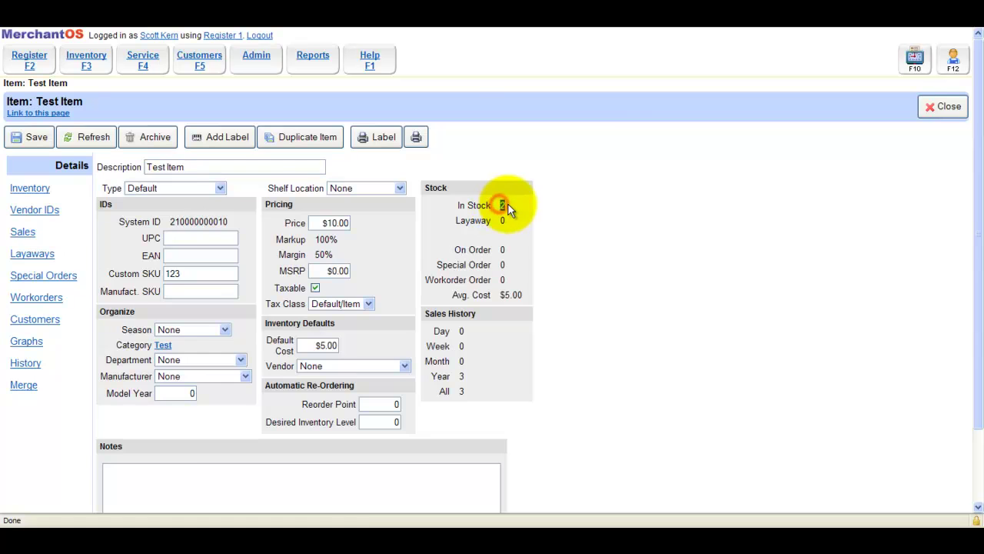
{"action": "left_click", "coordinate": [88, 61]}
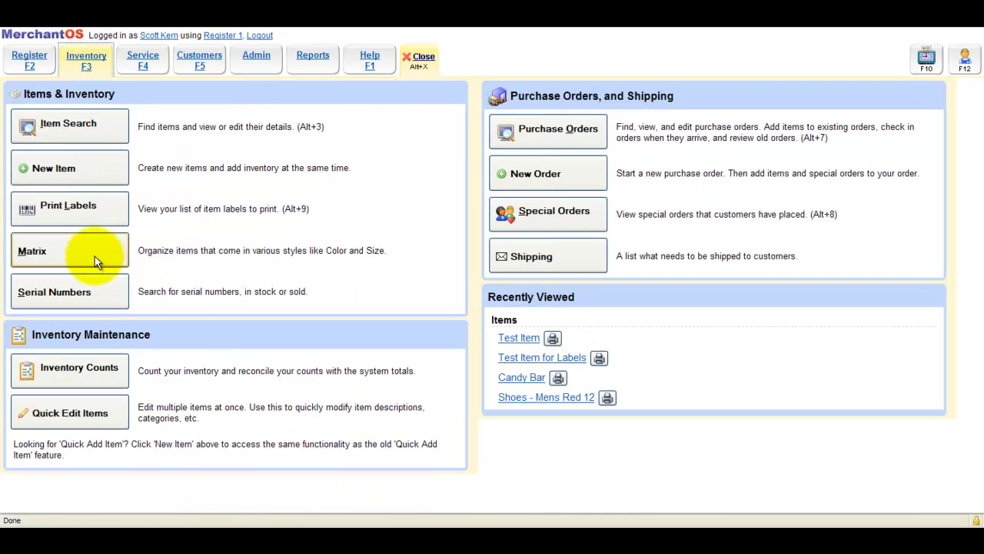
{"action": "left_click", "coordinate": [92, 367]}
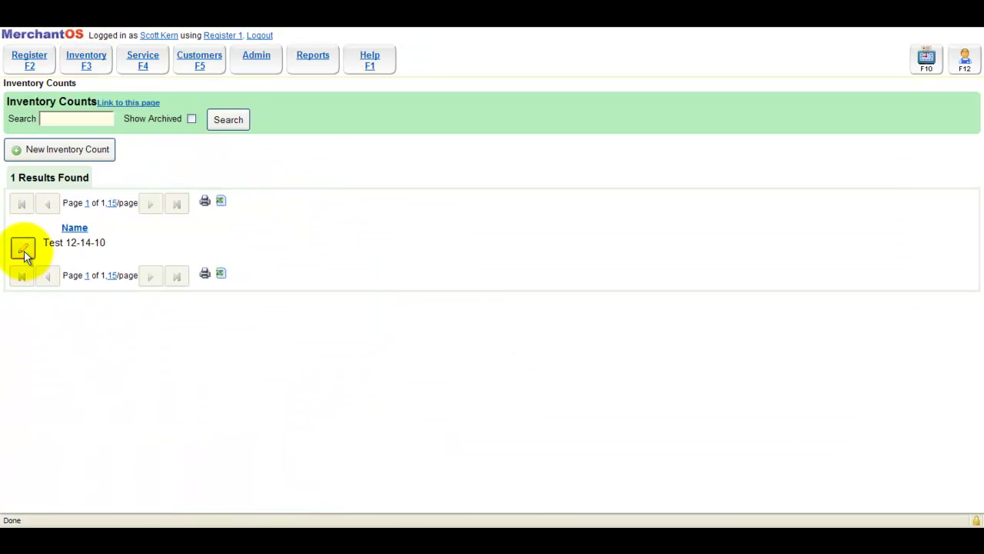
{"action": "left_click", "coordinate": [23, 250]}
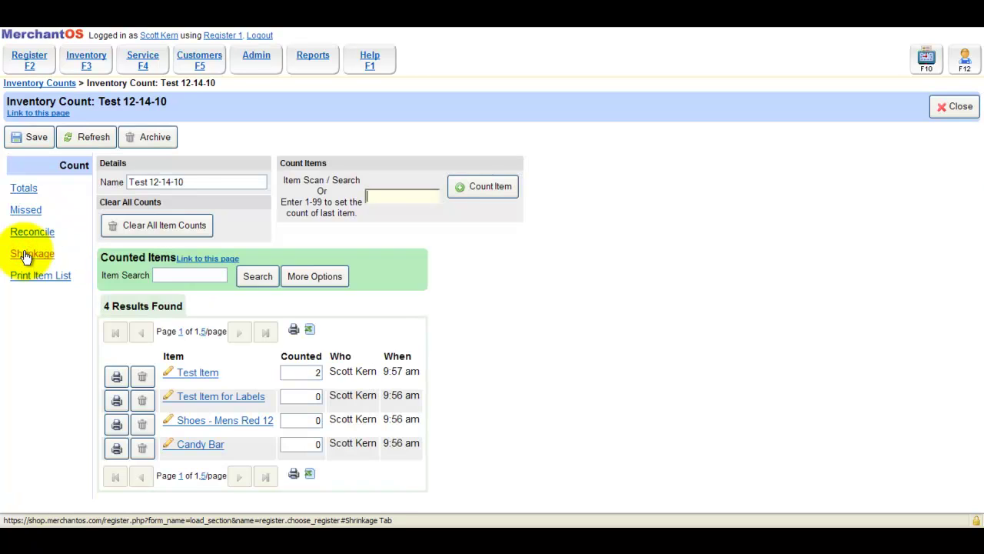
{"action": "left_click", "coordinate": [24, 253]}
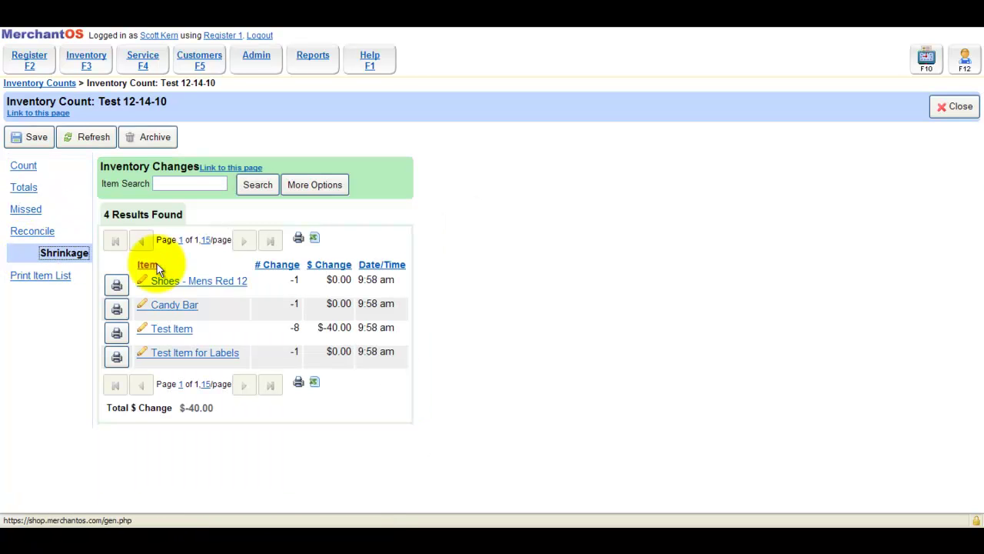